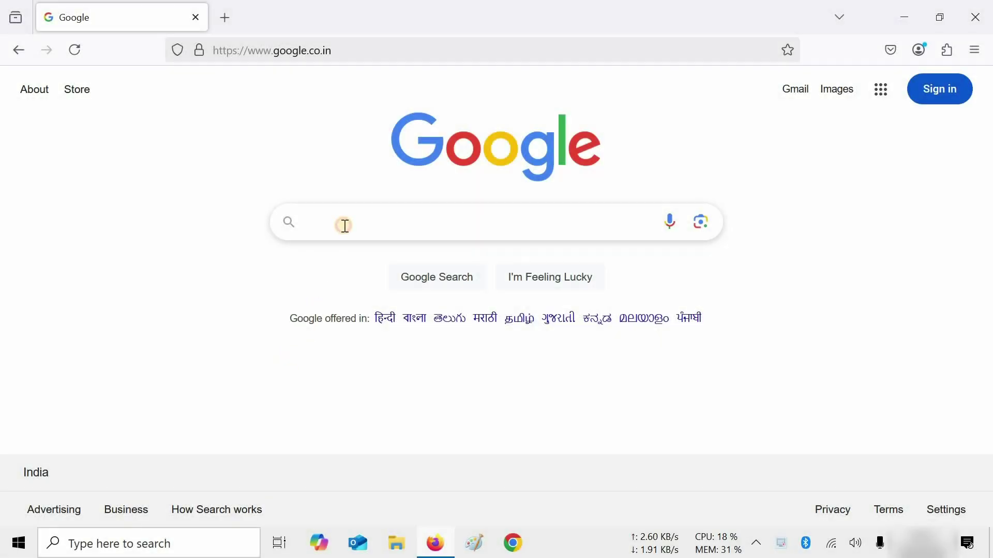
# - Search Google for 'autodesk student' and reach Autodesk's education access page
pyautogui.click(344, 225)
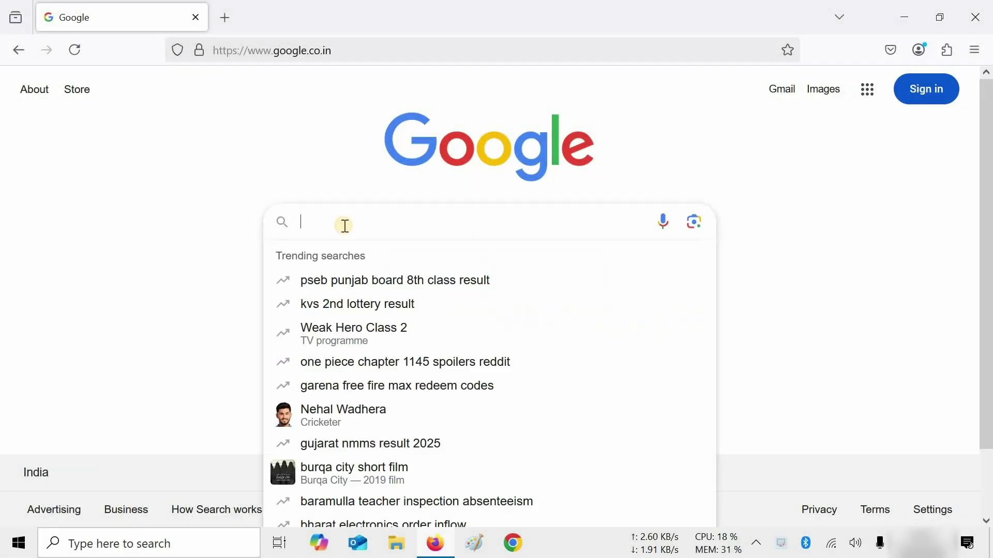
pyautogui.write('utod')
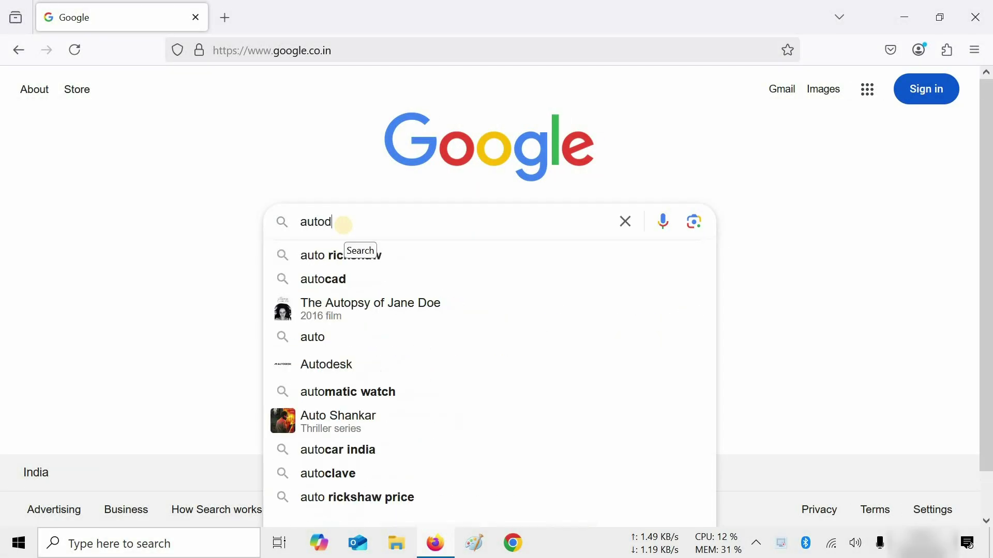
pyautogui.write('esk stu')
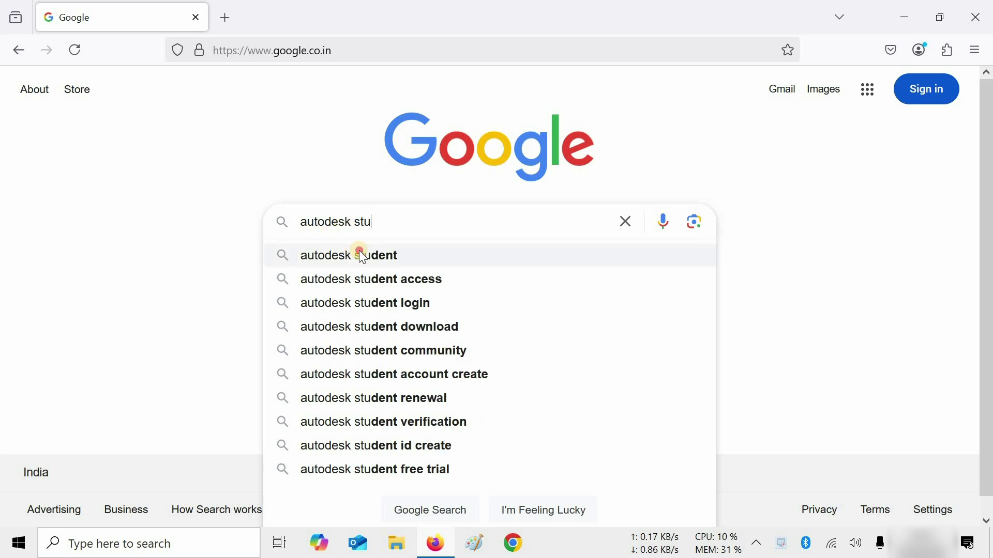
pyautogui.click(360, 251)
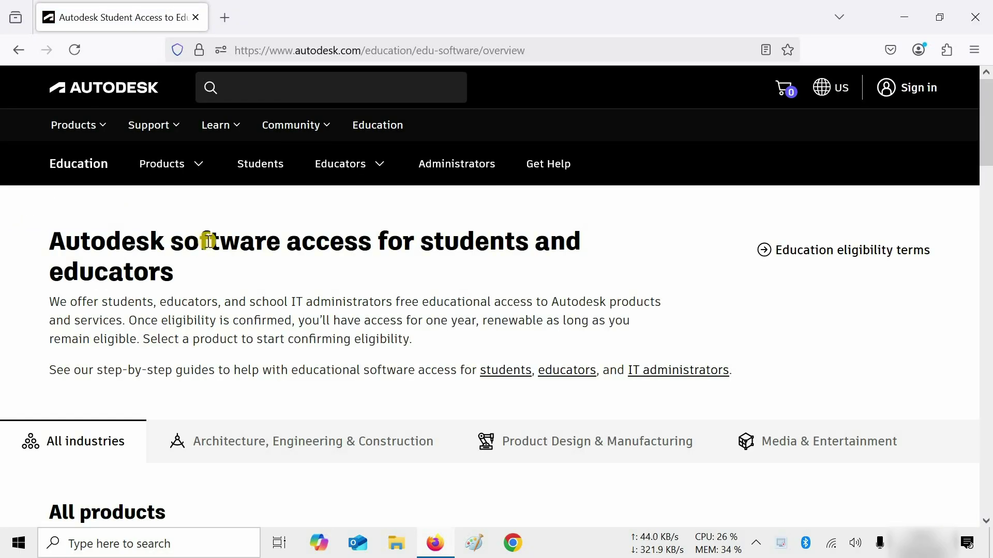
# - Sign in with the Autodesk account email and password, returning to the education page
pyautogui.click(904, 92)
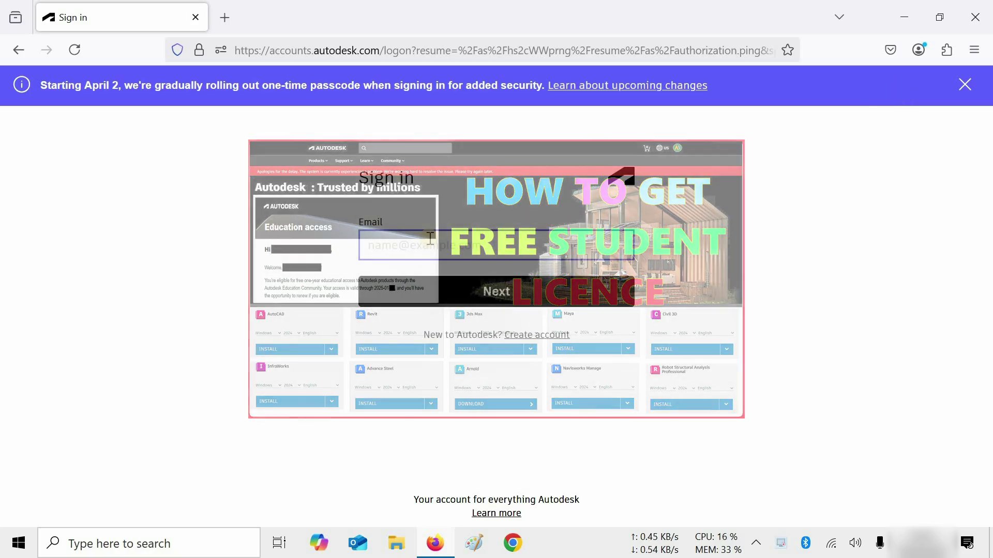
pyautogui.write('name.surna')
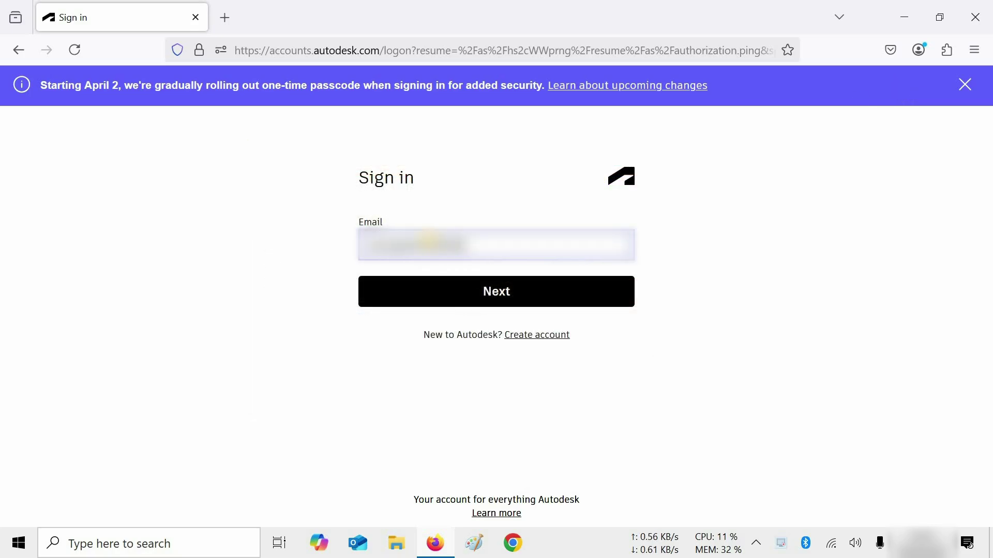
pyautogui.write('me@gmail.com')
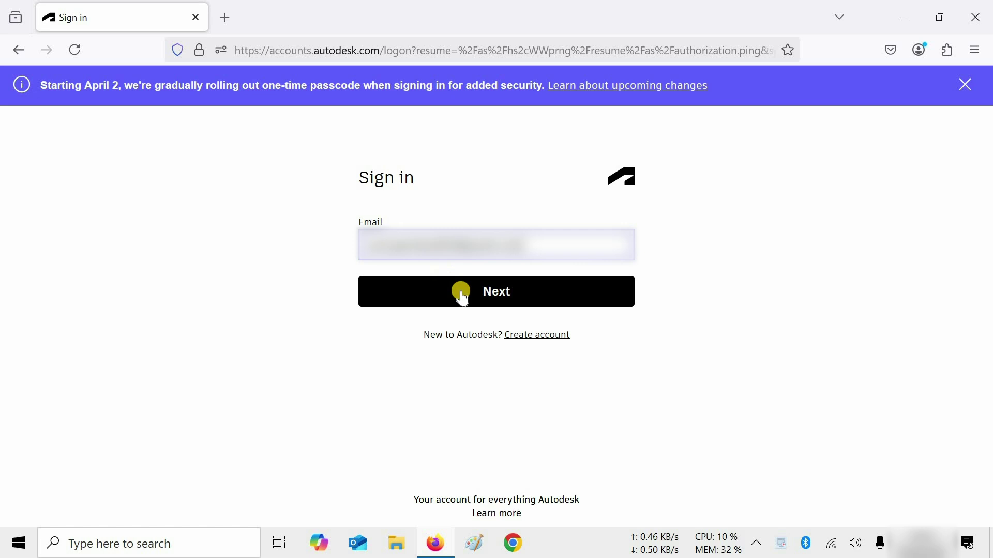
pyautogui.click(460, 292)
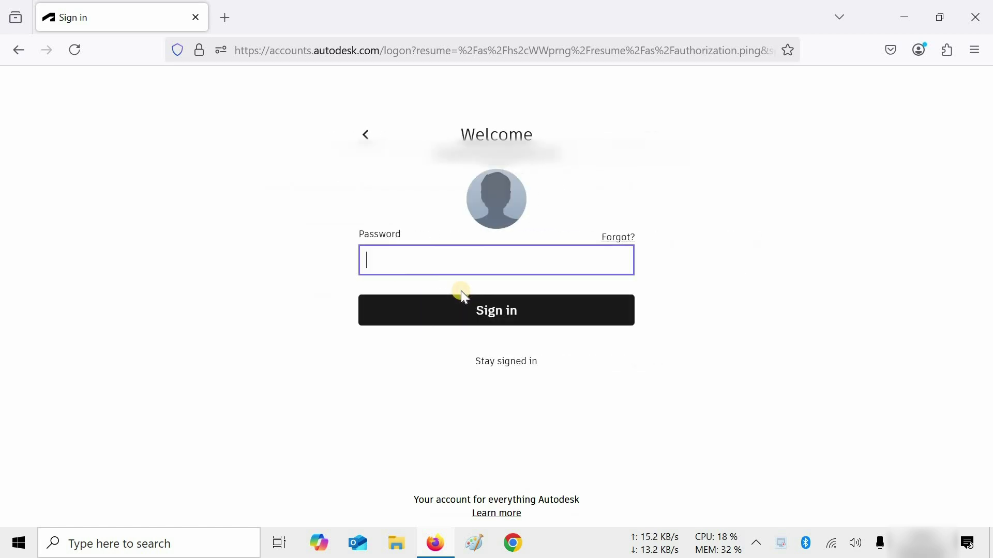
pyautogui.write('•••••••')
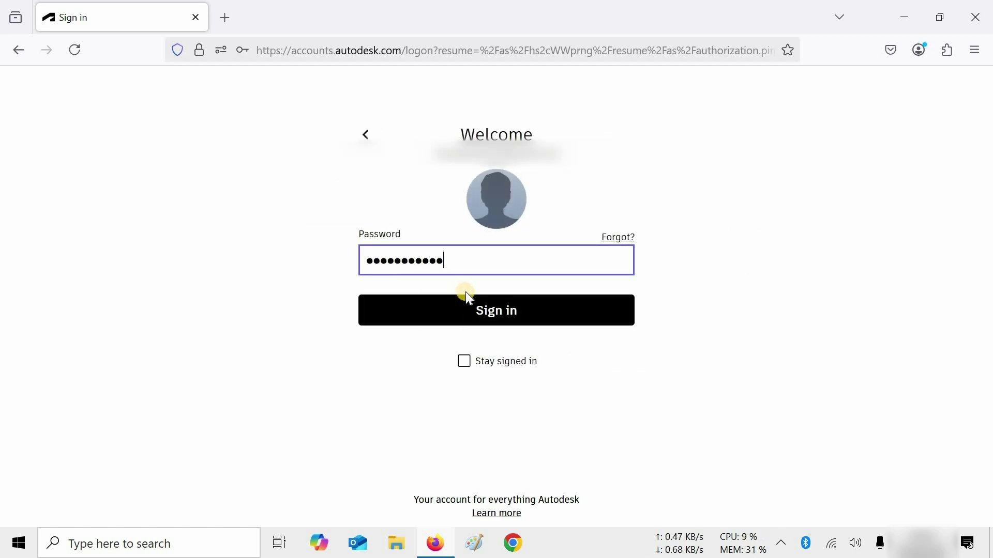
pyautogui.click(502, 311)
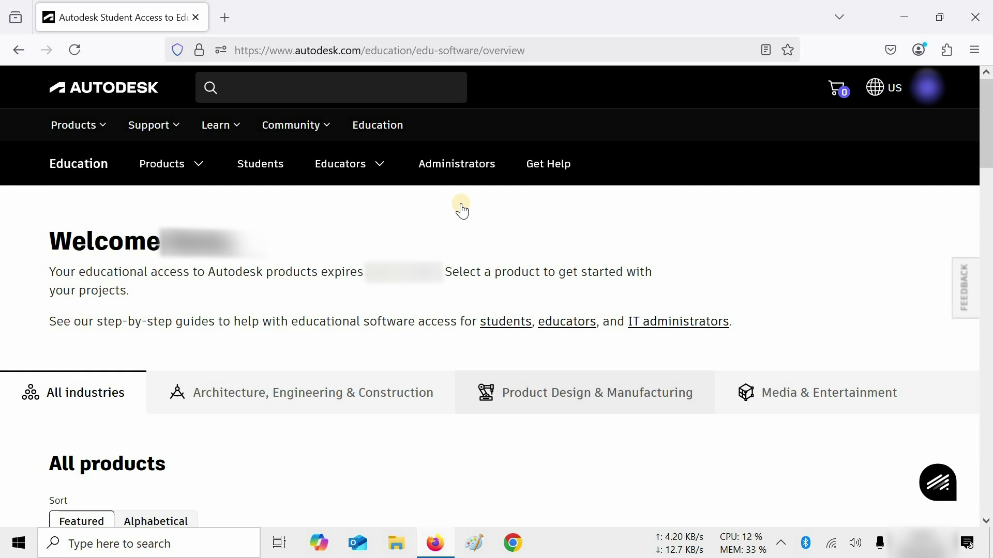
pyautogui.scroll(-2, 460, 210)
pyautogui.scroll(-2, 462, 212)
pyautogui.scroll(-1, 466, 215)
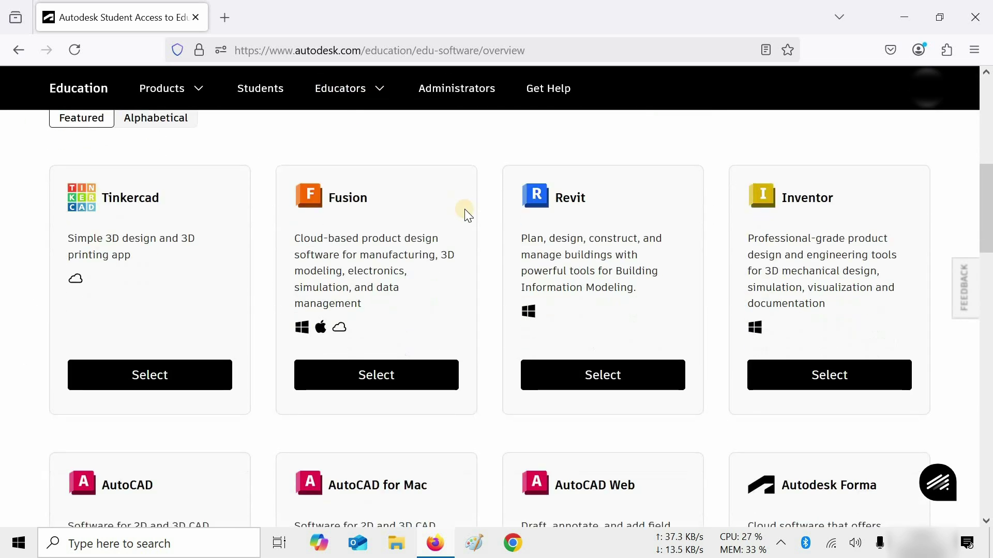
# - Select Revit for educational access to reach its student subscription plans
pyautogui.click(605, 379)
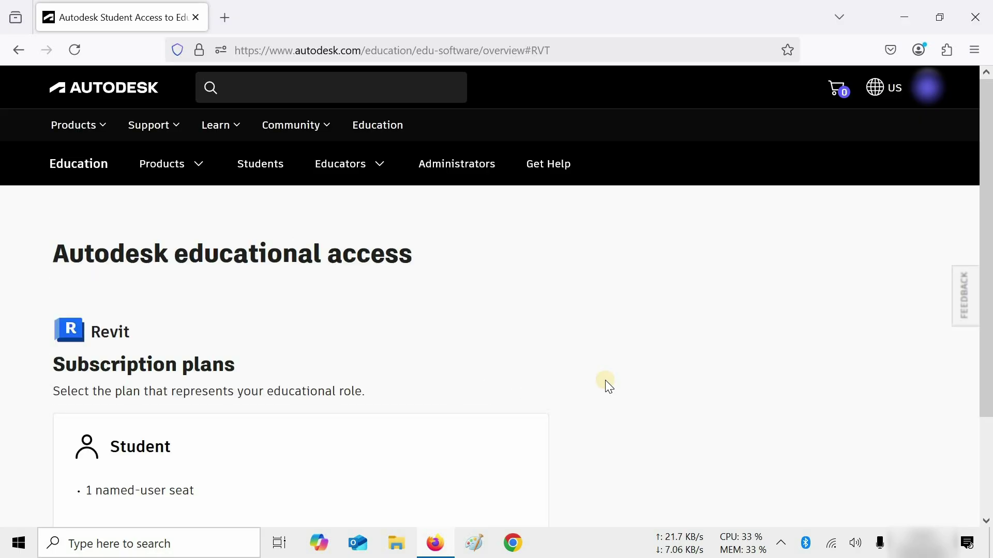
pyautogui.scroll(-2, 605, 380)
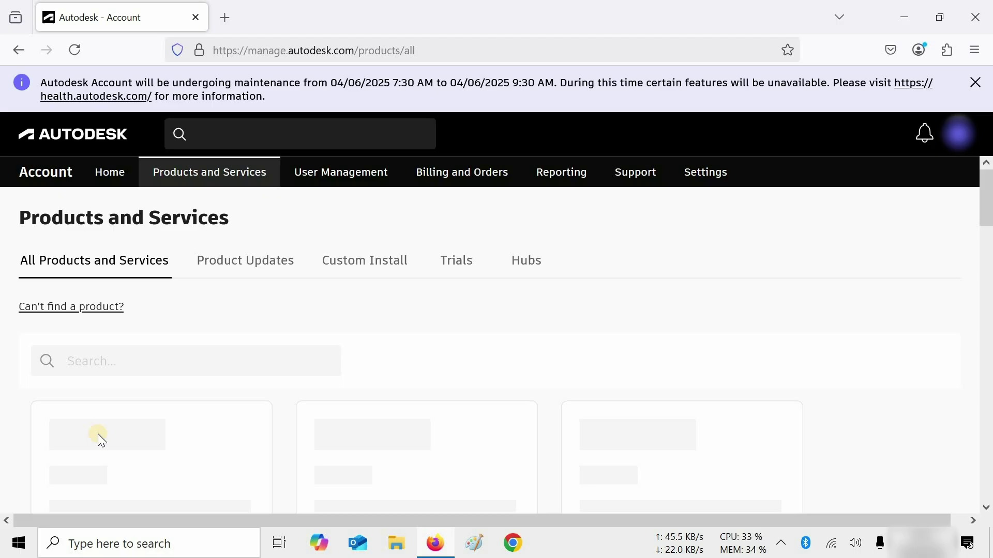
pyautogui.scroll(-2, 98, 433)
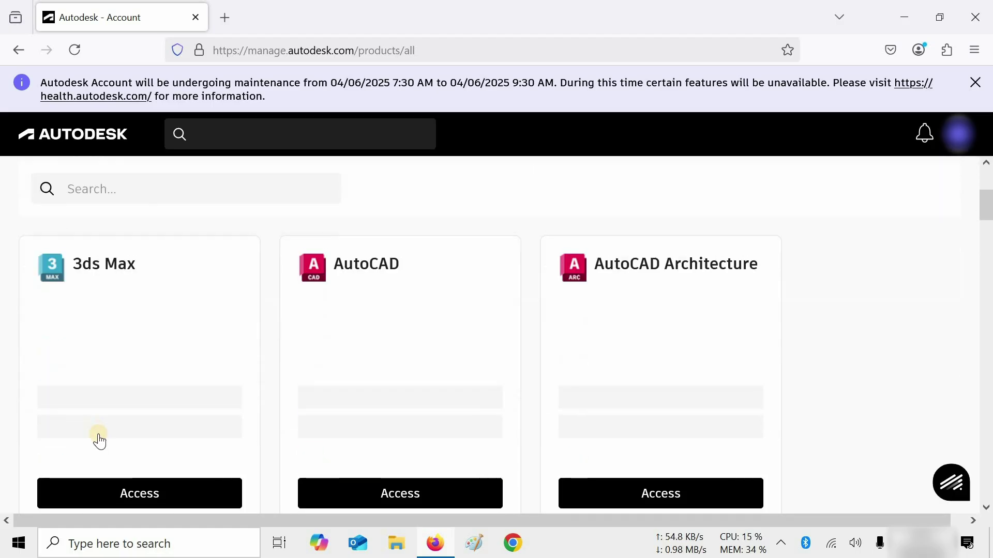
pyautogui.scroll(-3, 97, 433)
pyautogui.scroll(-4, 101, 440)
pyautogui.scroll(-5, 101, 440)
pyautogui.scroll(-5, 101, 439)
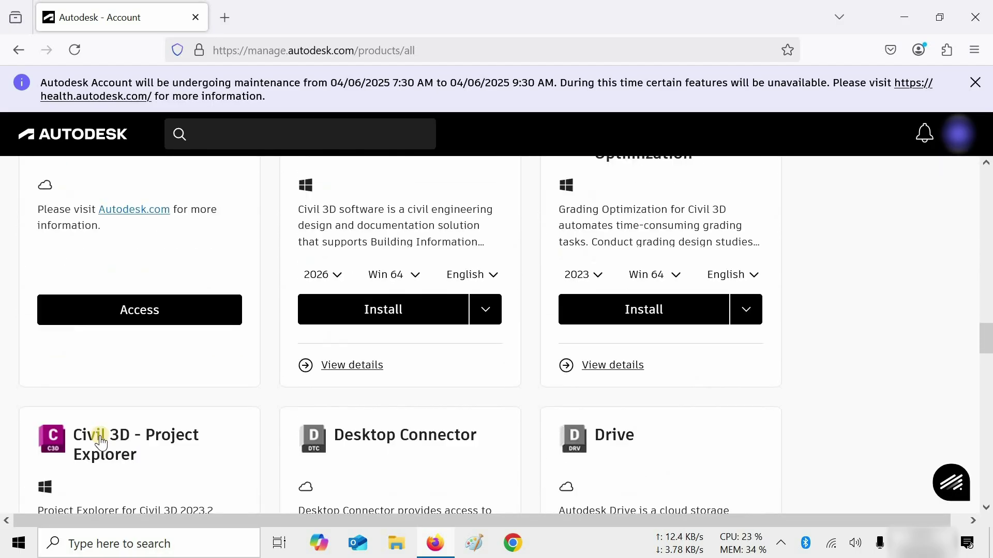
pyautogui.scroll(-5, 100, 439)
pyautogui.scroll(-10, 101, 435)
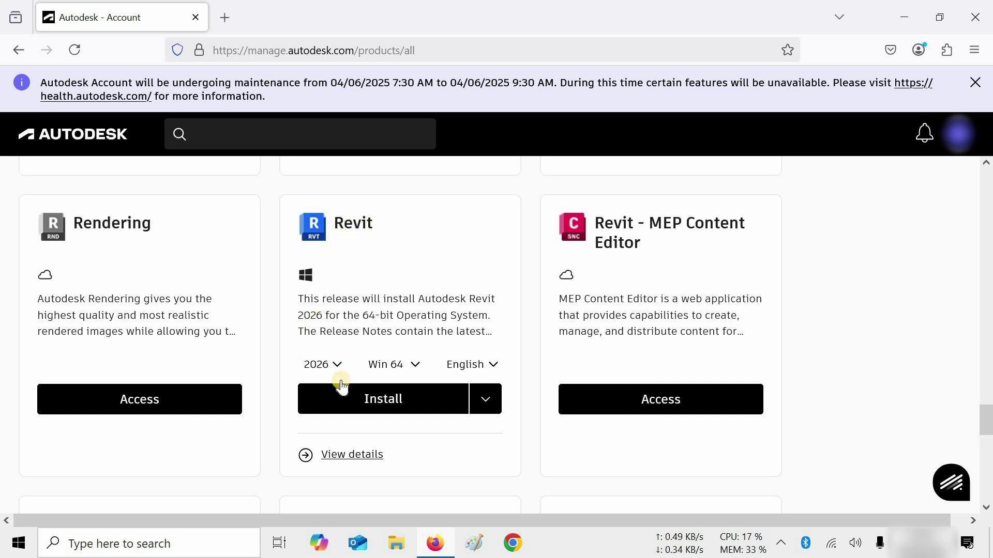
# - Set Revit to 2026, Win 64, English and reveal the other ways to get it
pyautogui.click(337, 365)
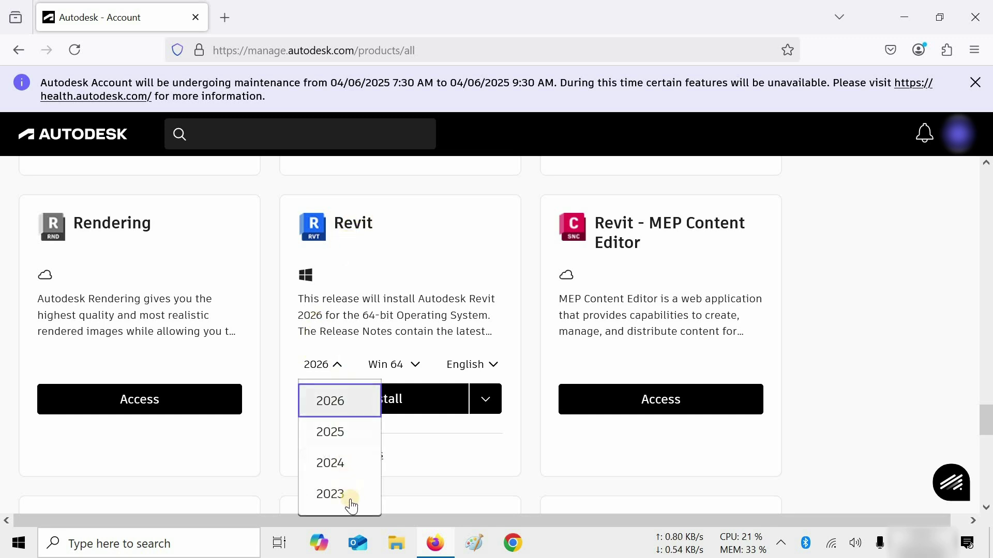
pyautogui.click(338, 405)
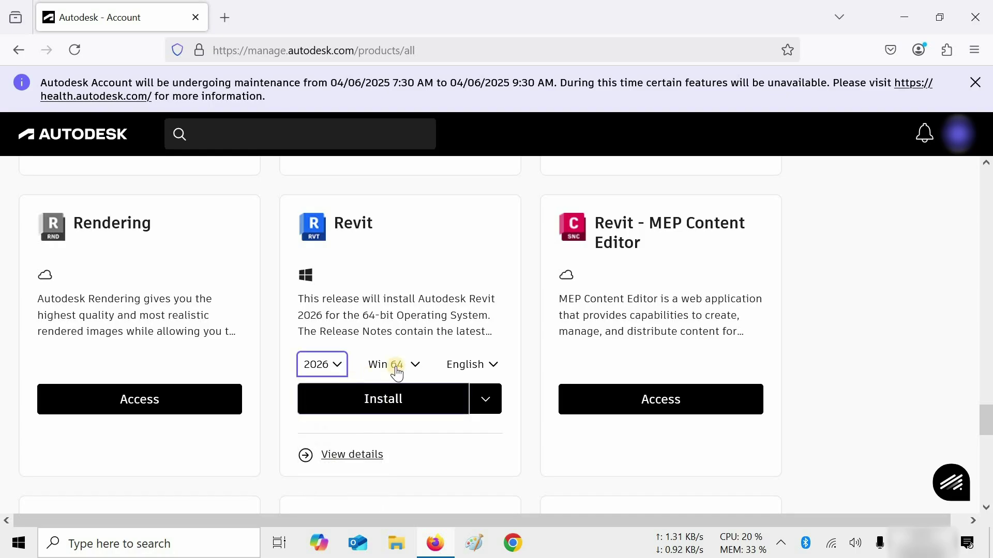
pyautogui.click(396, 371)
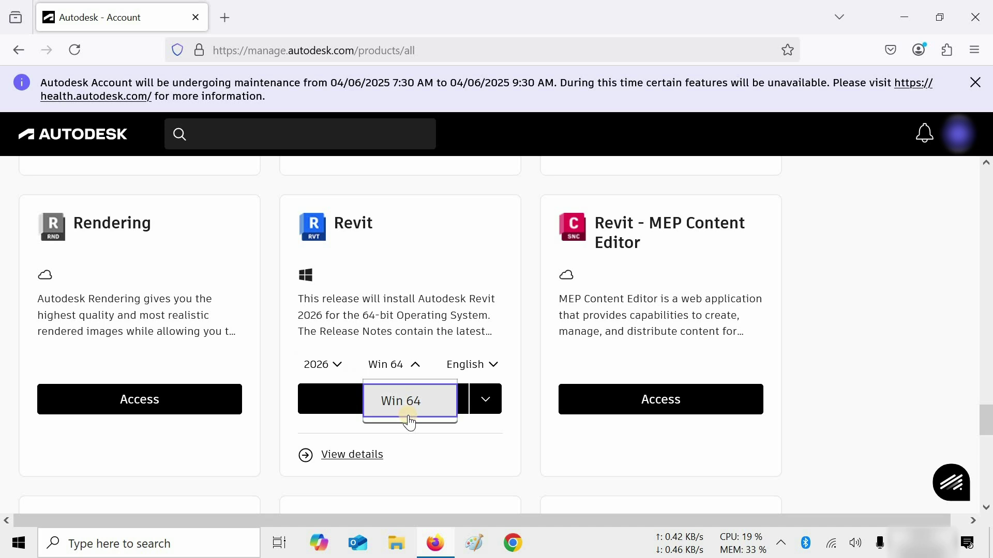
pyautogui.click(410, 403)
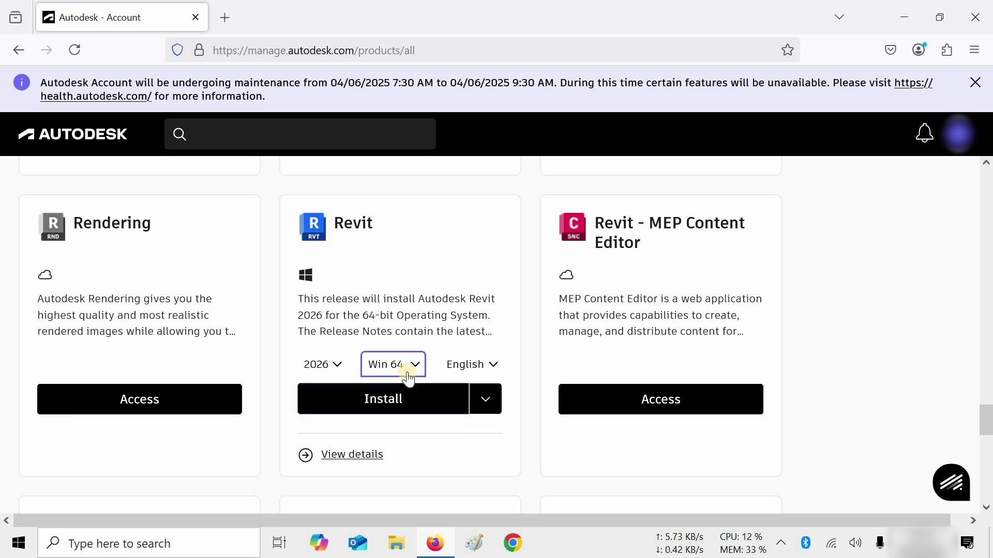
pyautogui.click(466, 366)
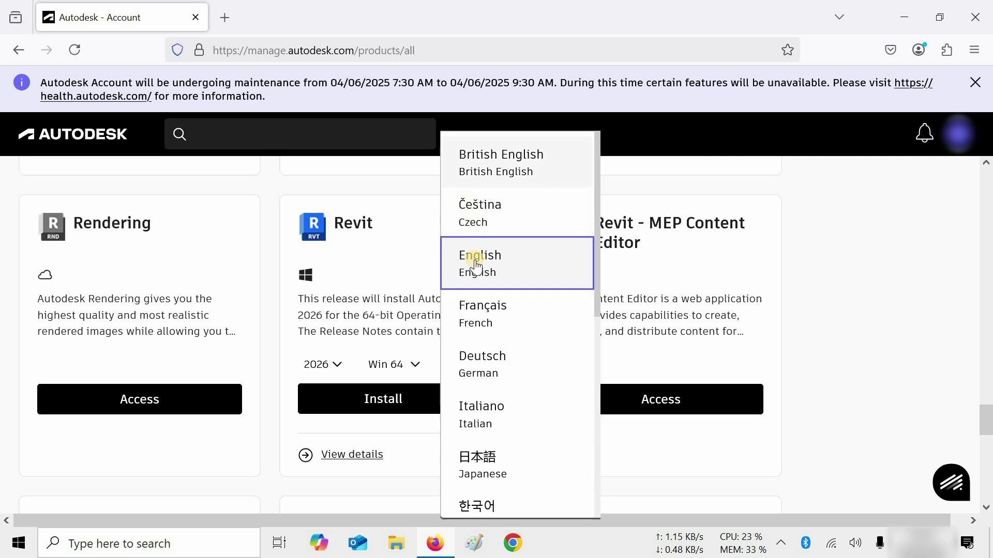
pyautogui.click(474, 265)
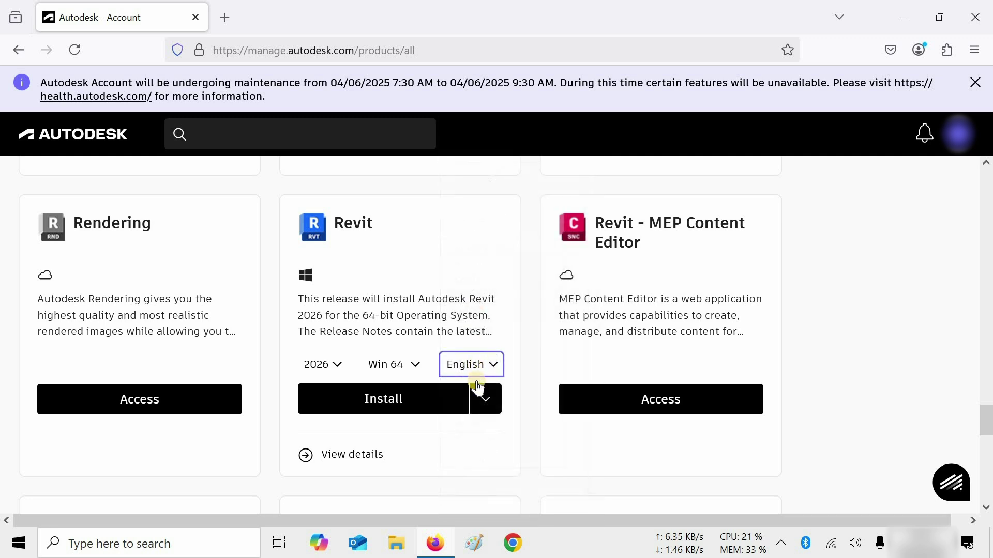
pyautogui.click(485, 402)
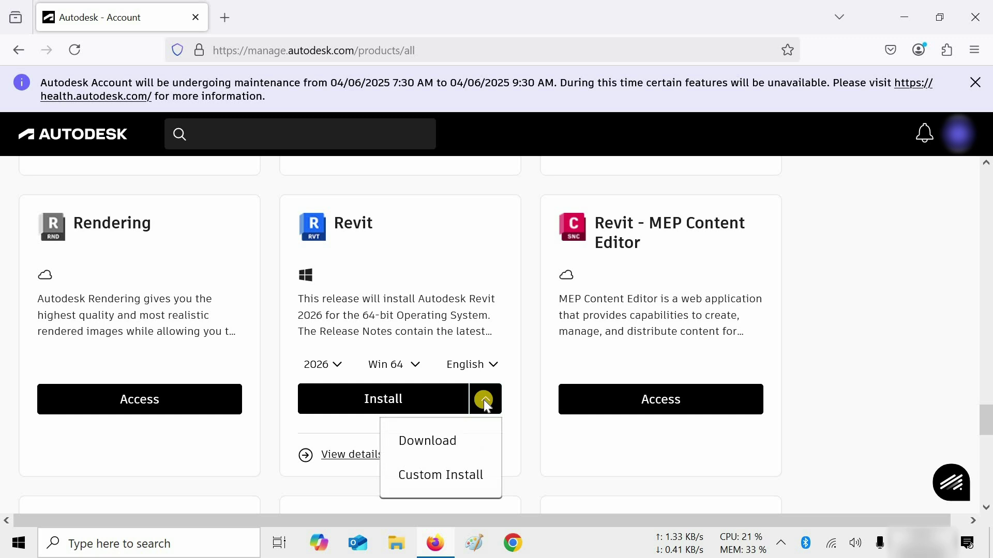
# - Download the Revit 2026 installer-creation file and view the Firefox downloads
pyautogui.click(444, 442)
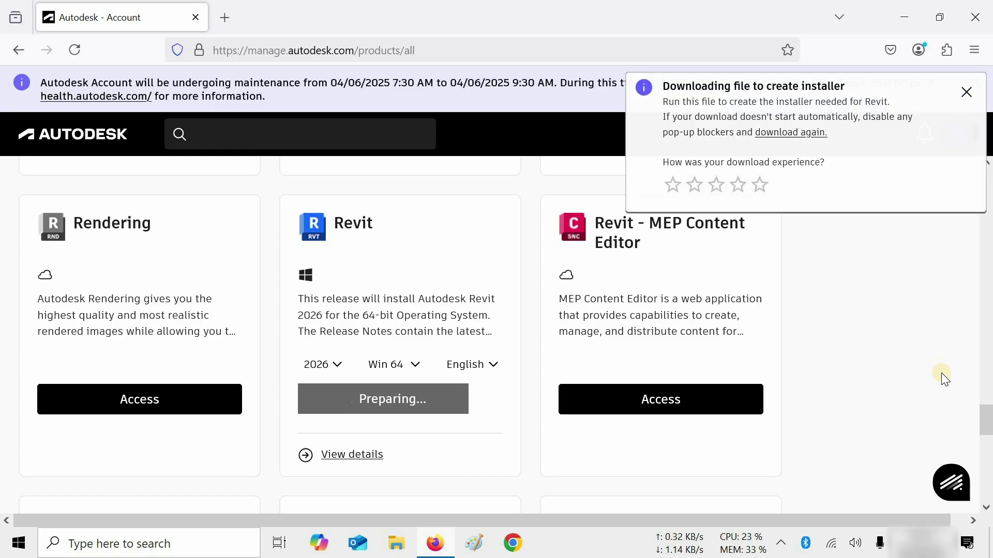
pyautogui.click(967, 92)
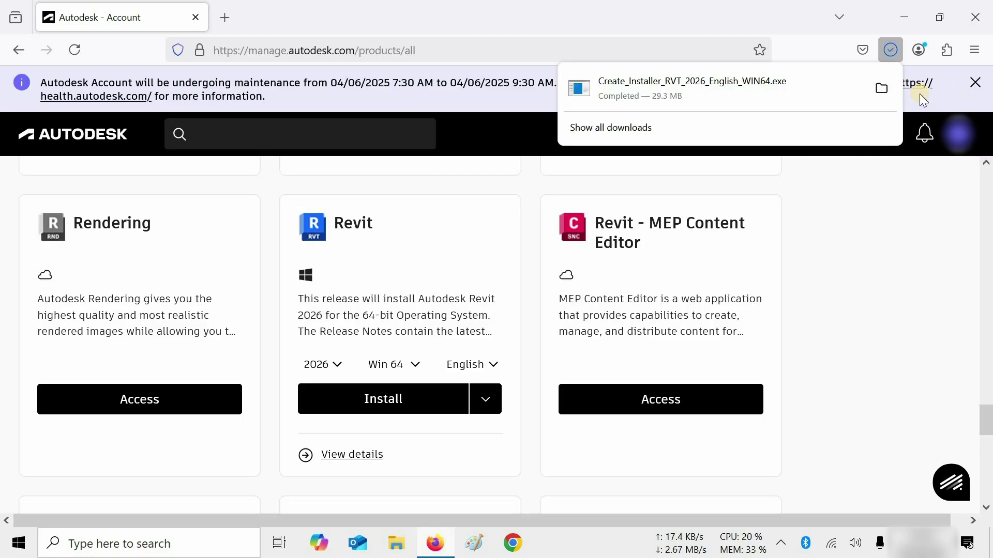
# - Show the download in its folder and run Create_Installer_RVT_2026_English_WIN64.exe
pyautogui.click(874, 84)
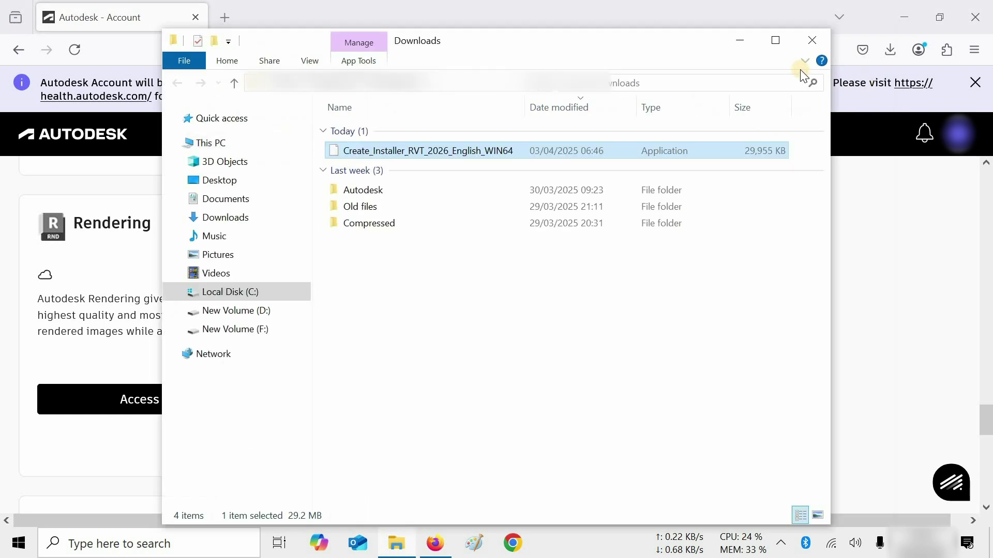
pyautogui.click(772, 42)
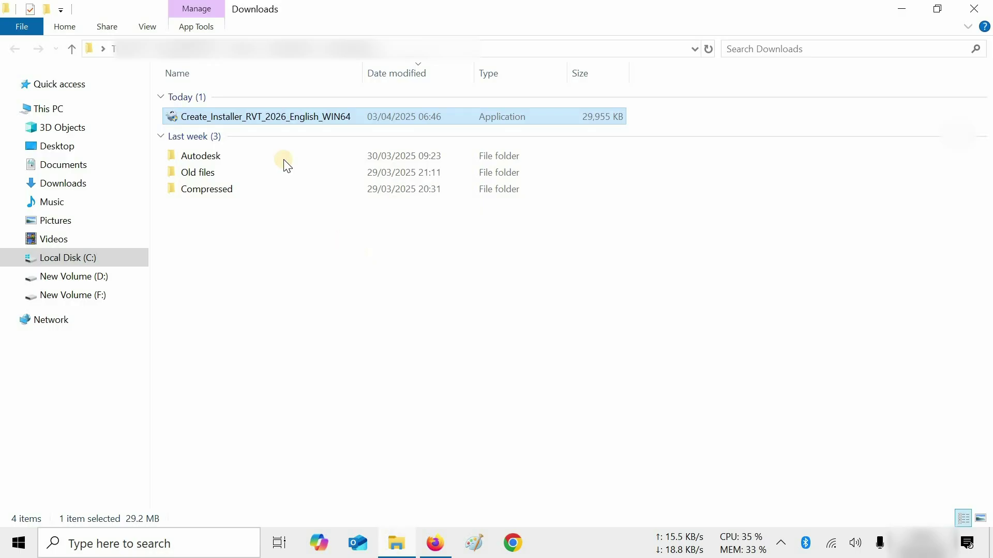
pyautogui.doubleClick(239, 114)
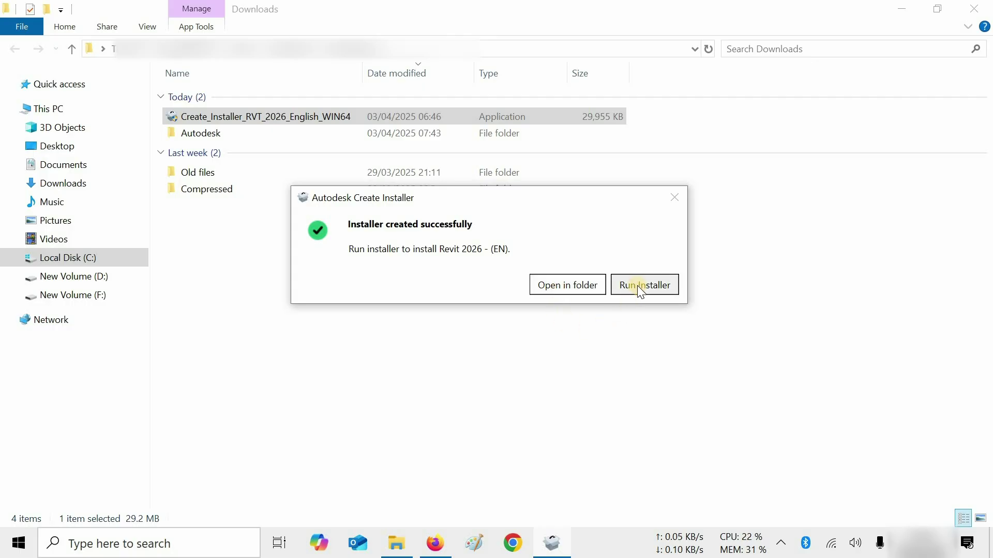
# - Open the Revit 2026 - (EN) folder containing the newly created installer
pyautogui.click(548, 290)
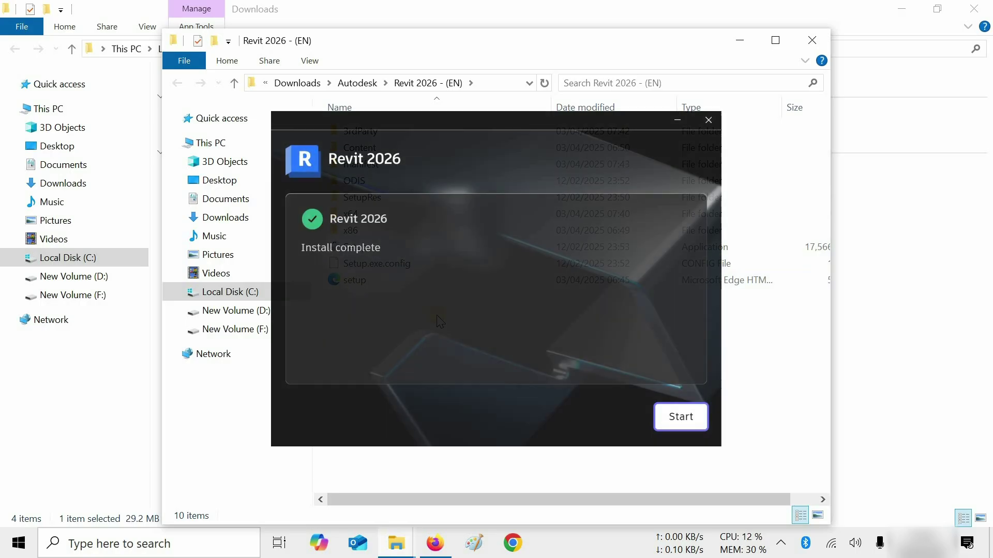
# - Start the newly installed Revit 2026, reaching its Let's Get Started screen
pyautogui.press('Return')
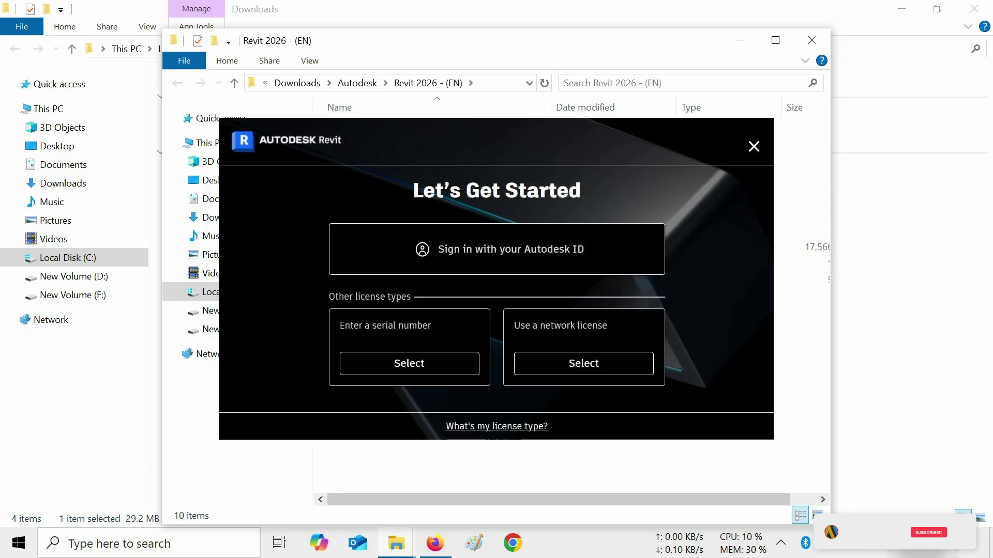